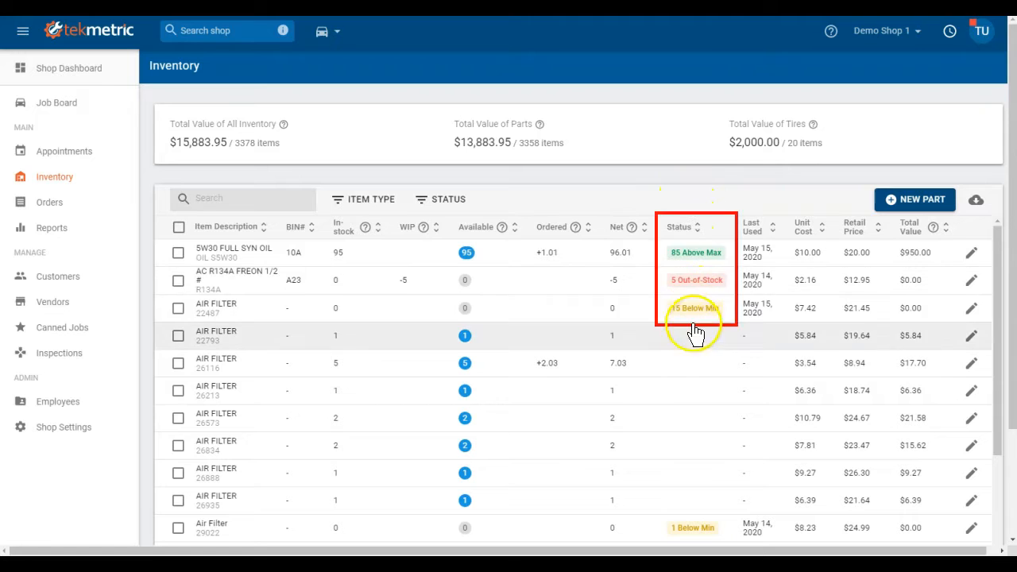
Open the inventory list's status filter options for viewing and close them without applying a filter.
left_click(433, 205)
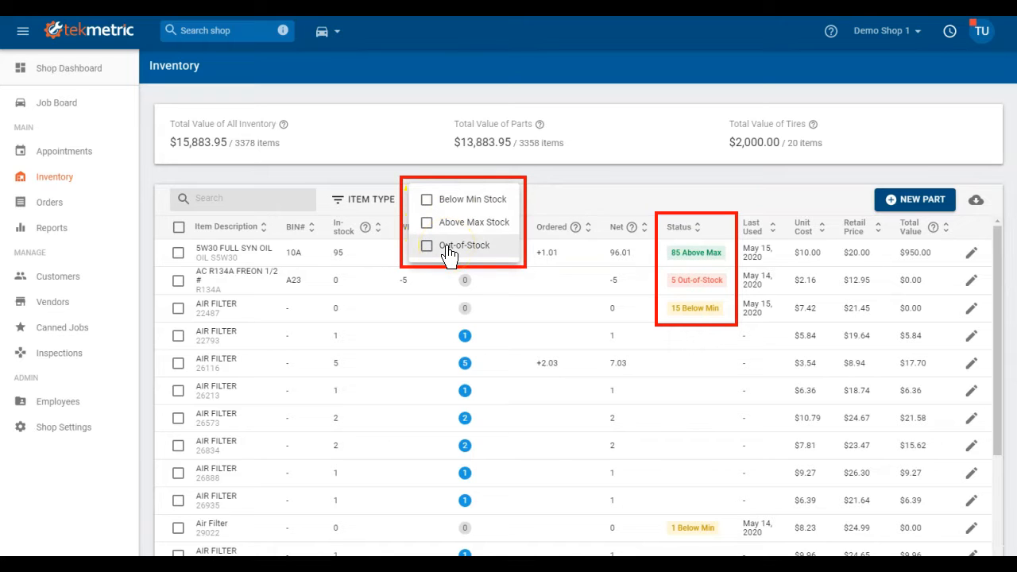
left_click(140, 169)
Select the first six inventory items as a group and clear the whole selection again.
left_click(178, 253)
left_click(178, 312)
left_click(178, 340)
left_click(178, 368)
left_click(178, 394)
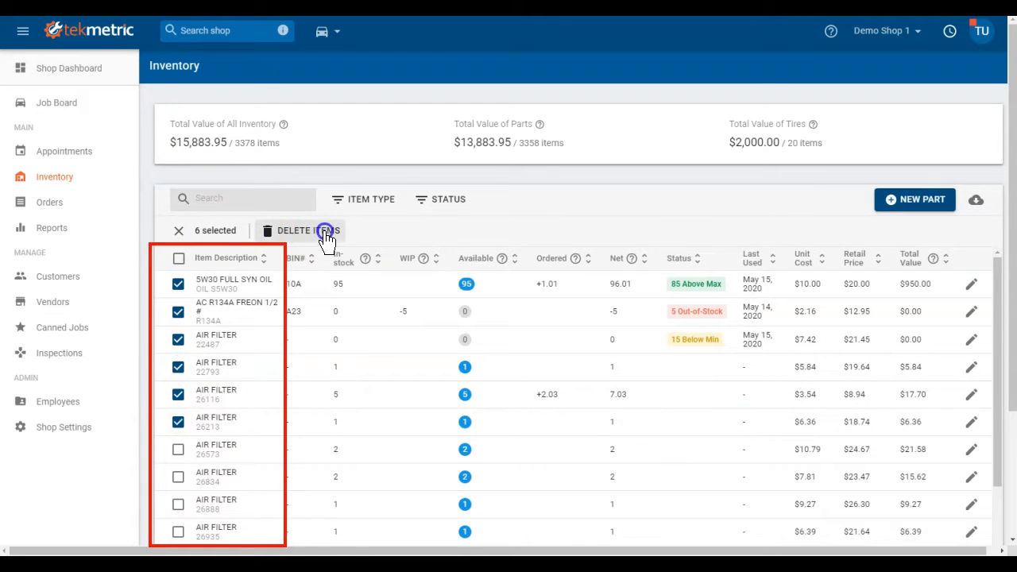
left_click(178, 258)
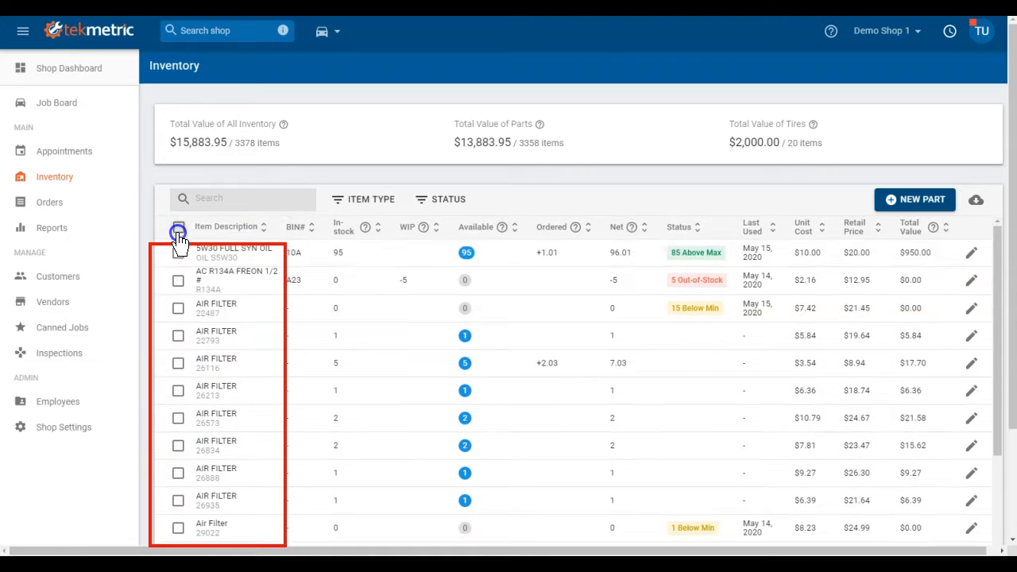
Examine the adjustable stock and pricing fields of the 5W30 FULL SYN OIL item without saving any change.
left_click(971, 255)
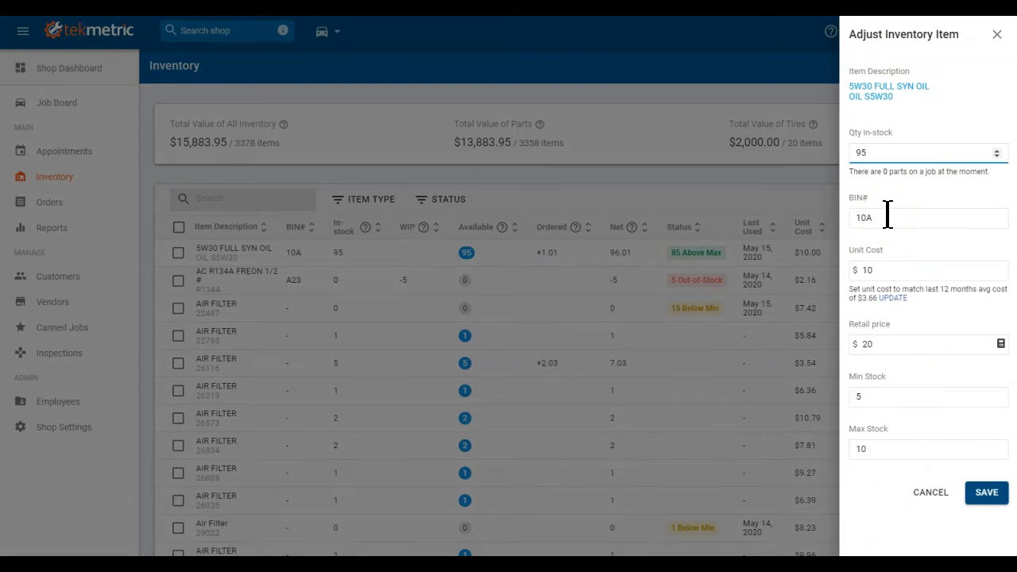
left_click(884, 152)
left_click(936, 497)
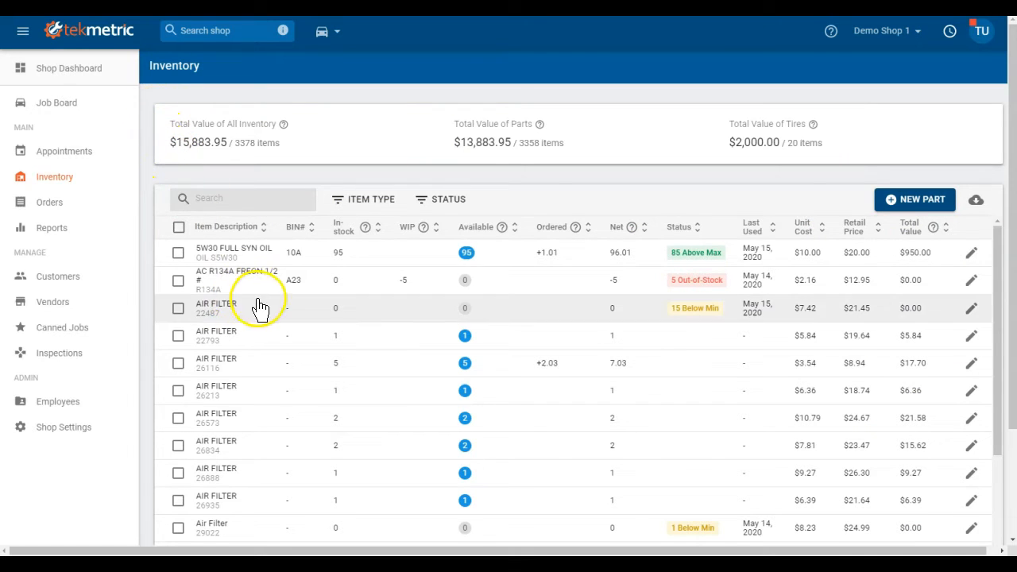
Update the unit cost of AIR FILTER part 26116 to its 12-month average cost of $3.61 and save it.
left_click(377, 367)
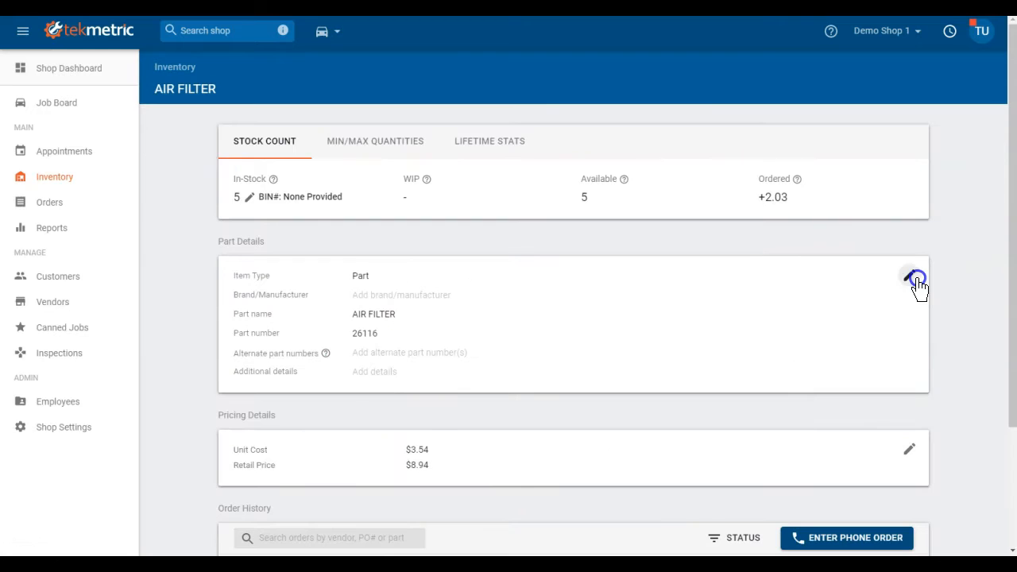
left_click(912, 452)
scroll(438, 443, "down", 2)
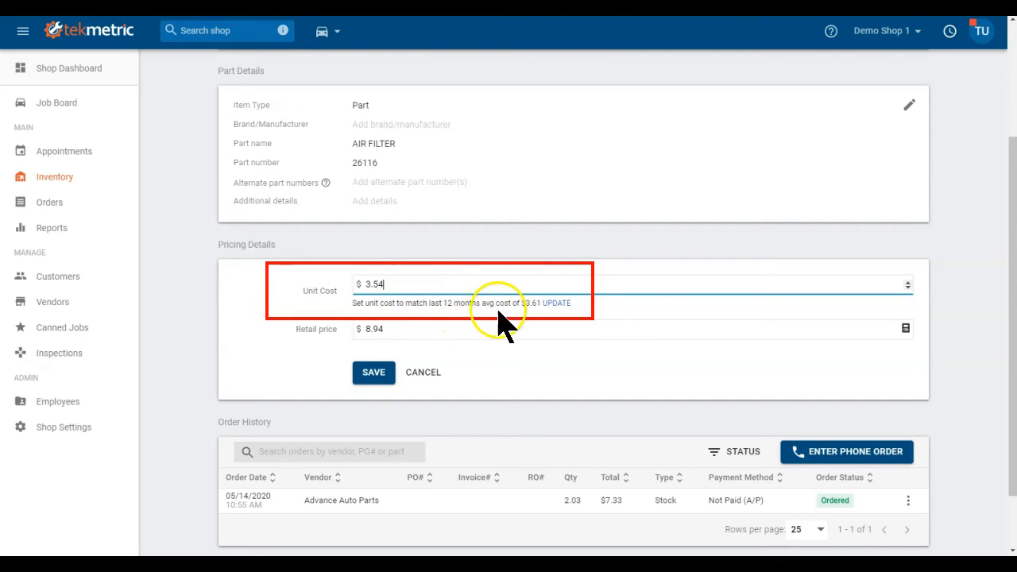
left_click(558, 304)
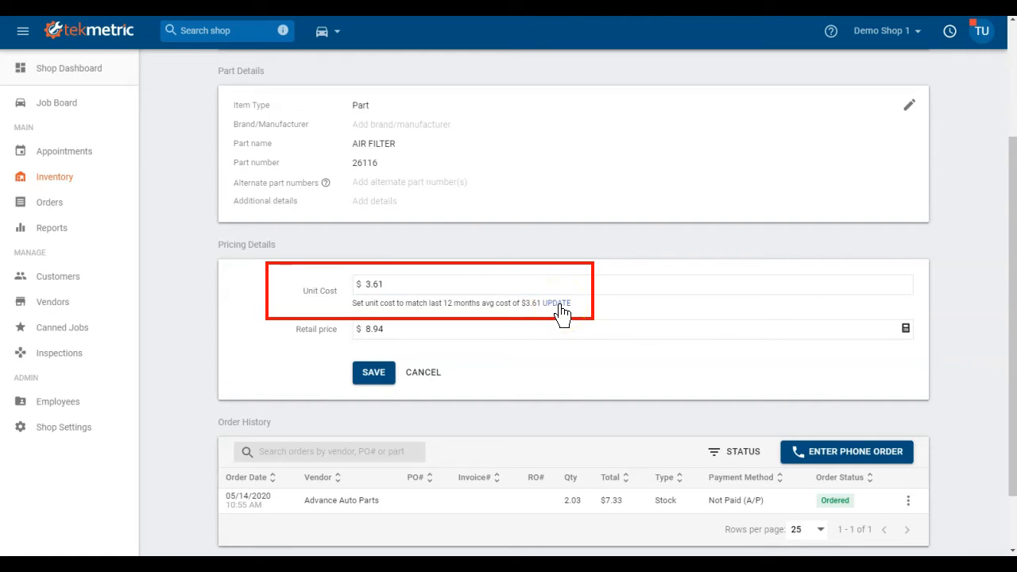
left_click(375, 373)
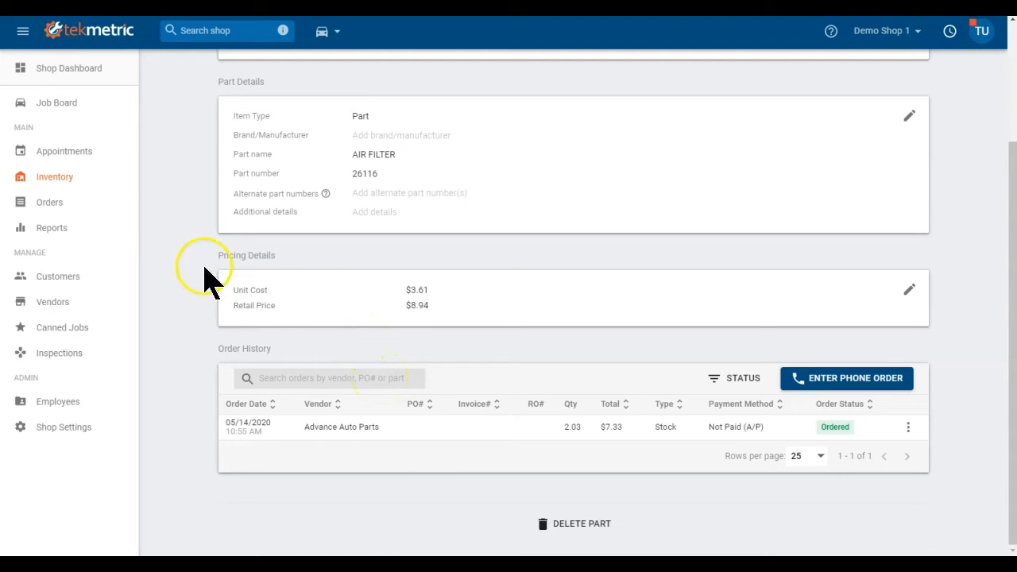
Open an employee's record from the employee list and look through its settings.
left_click(79, 406)
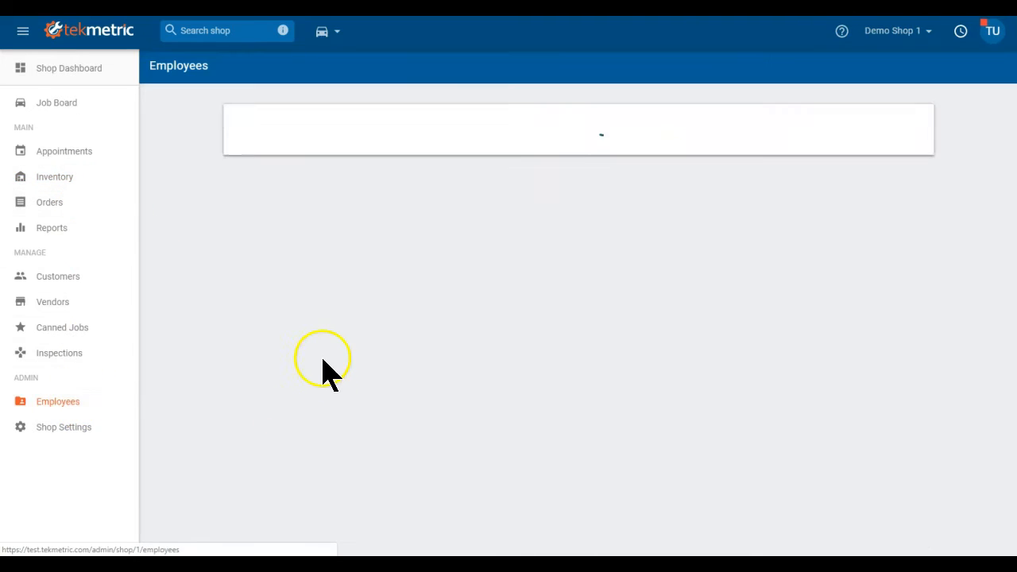
left_click(316, 309)
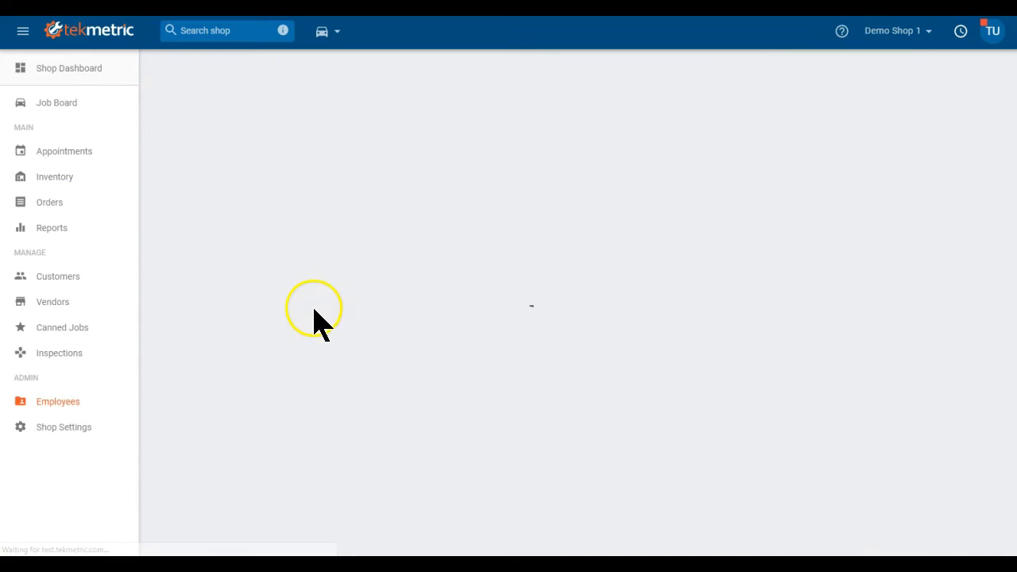
scroll(352, 352, "down", 5)
scroll(466, 357, "down", 4)
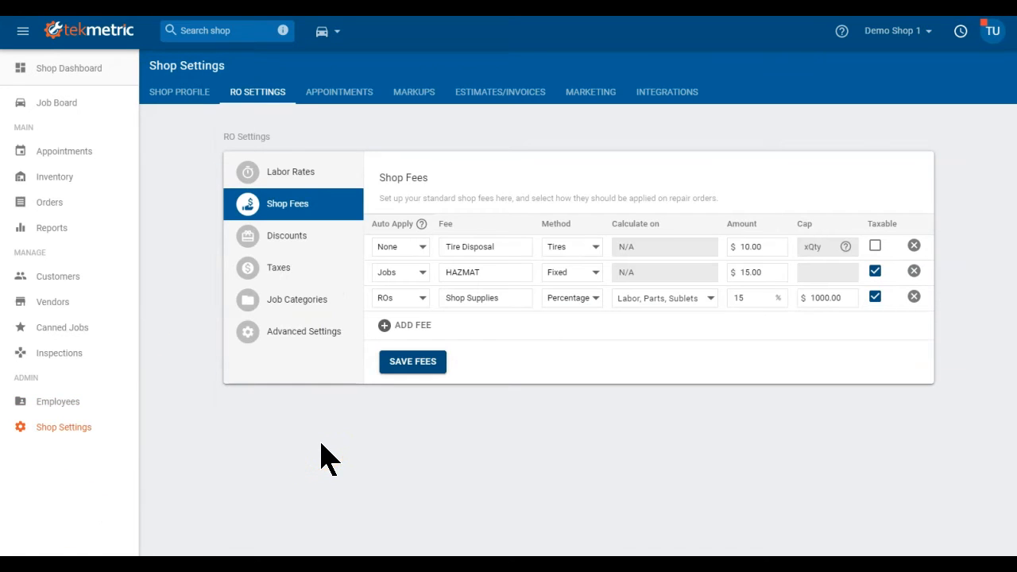
Examine the Auto Apply and Calculate on options of the Shop Supplies fee in the repair order settings.
left_click(413, 299)
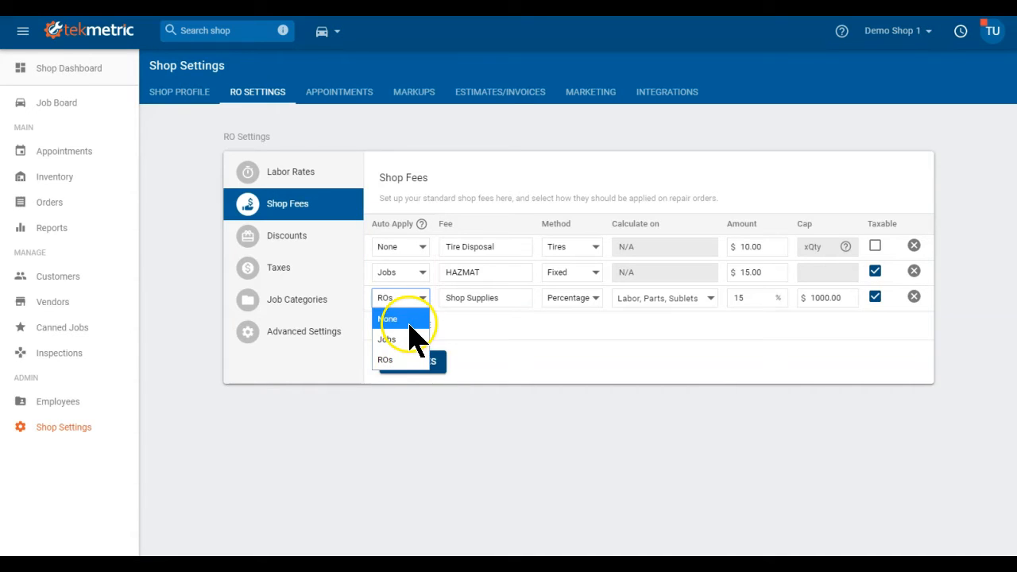
left_click(467, 322)
left_click(707, 302)
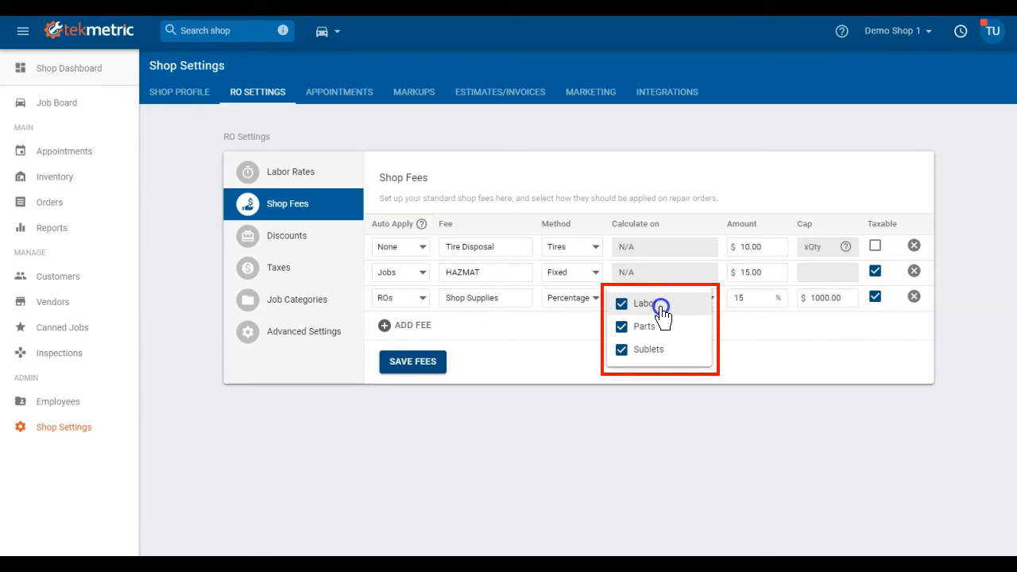
left_click(651, 383)
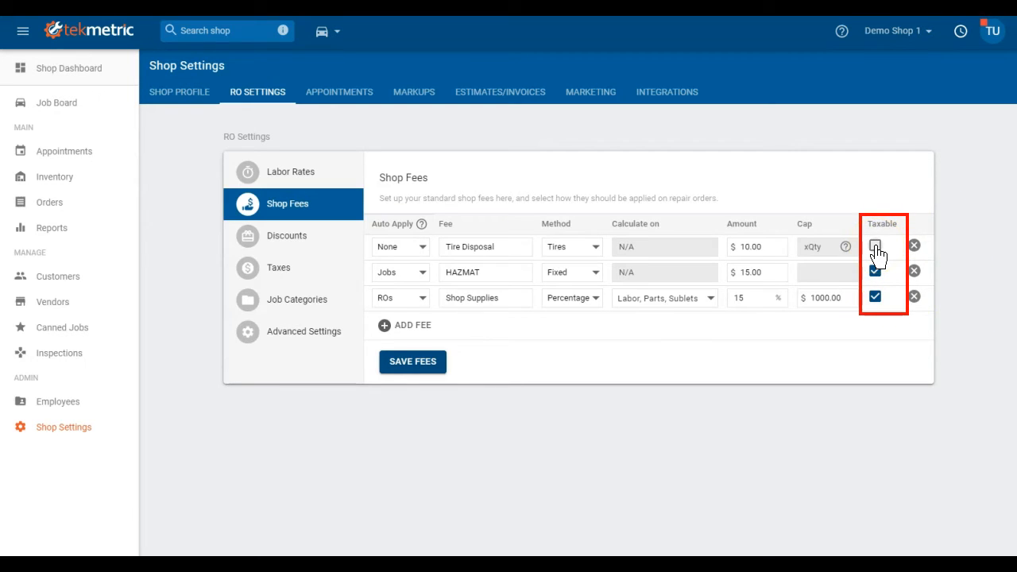
In the repair order discount settings, have the 10% Discount Sublet calculated on Sublets only.
left_click(279, 240)
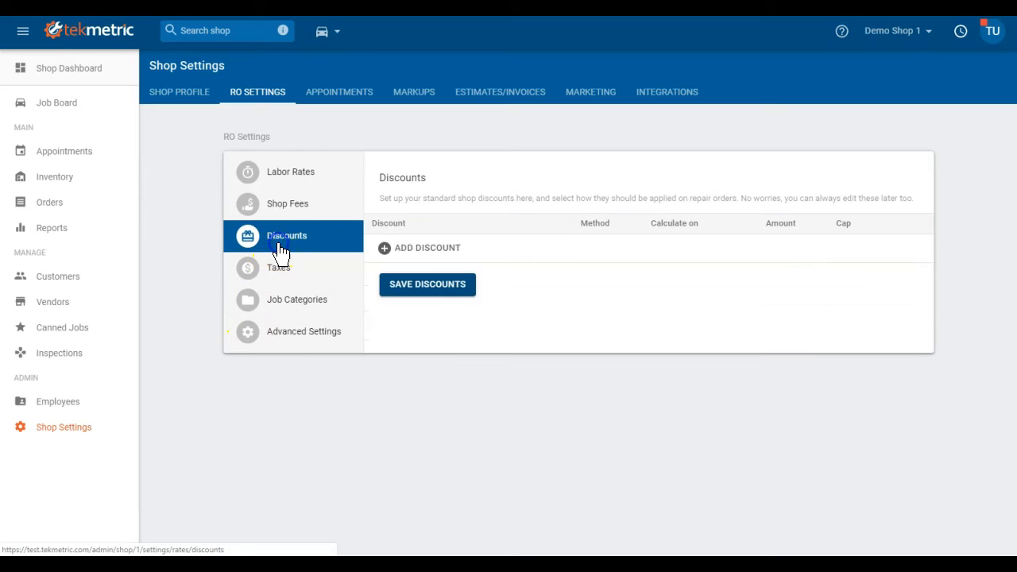
left_click(702, 263)
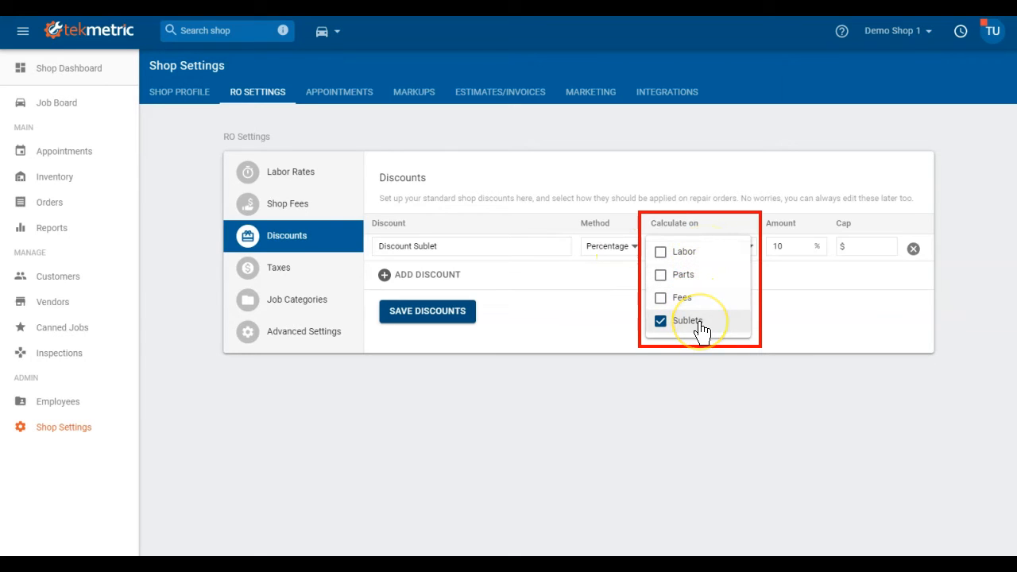
left_click(710, 253)
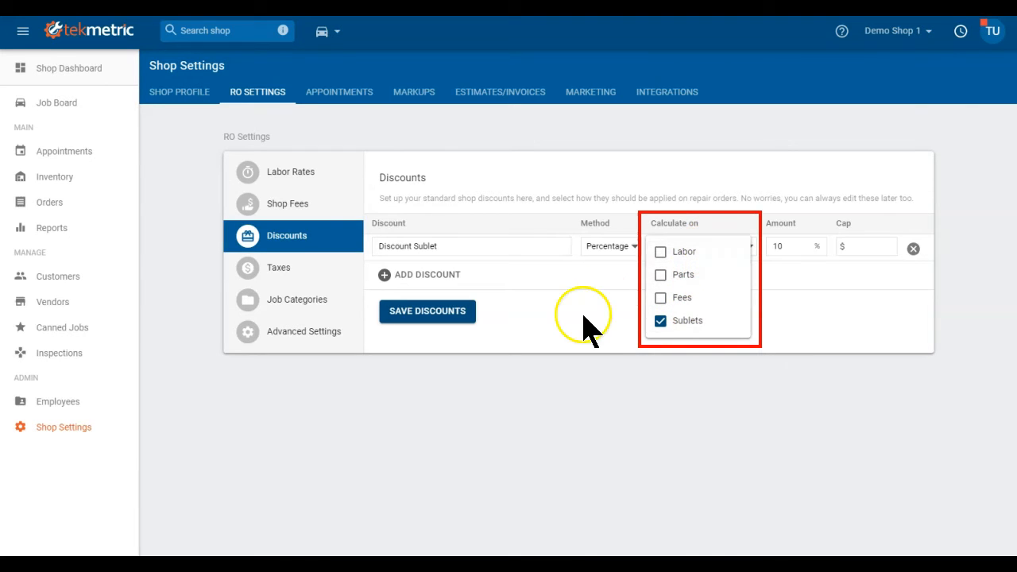
Open the STATE INSPECTION canned job and toggle its shop fees off and on again.
left_click(80, 326)
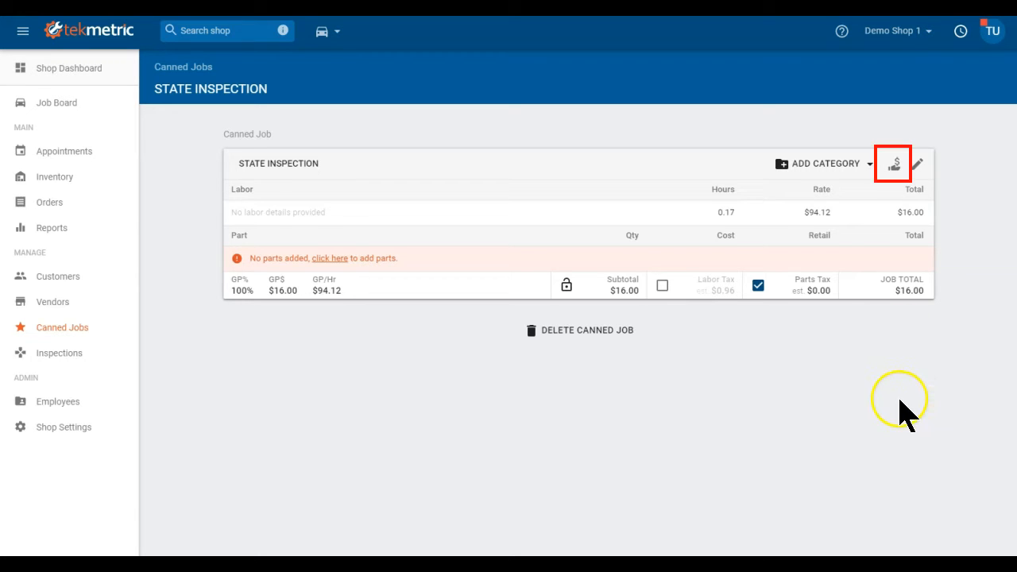
left_click(896, 168)
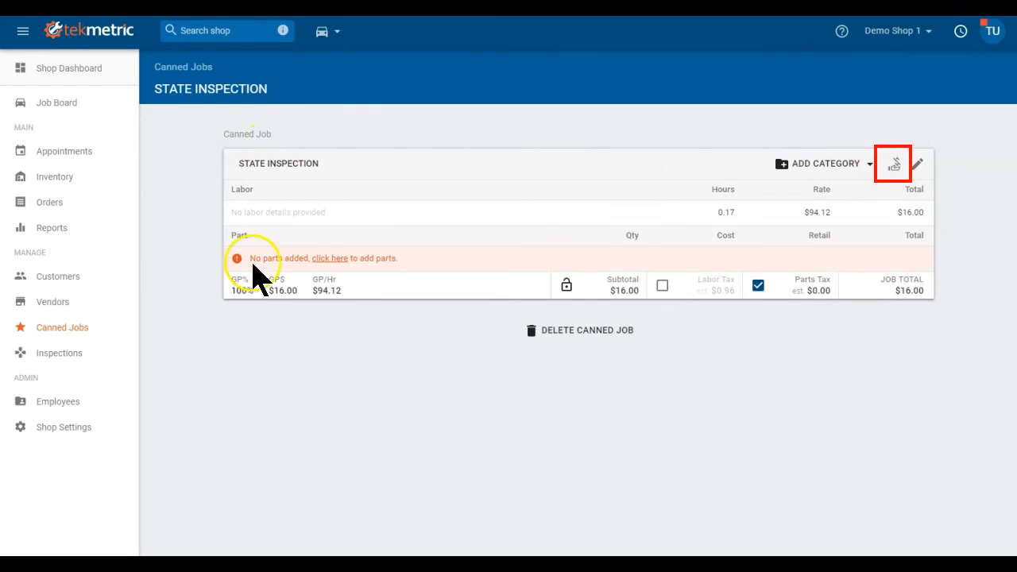
left_click(894, 165)
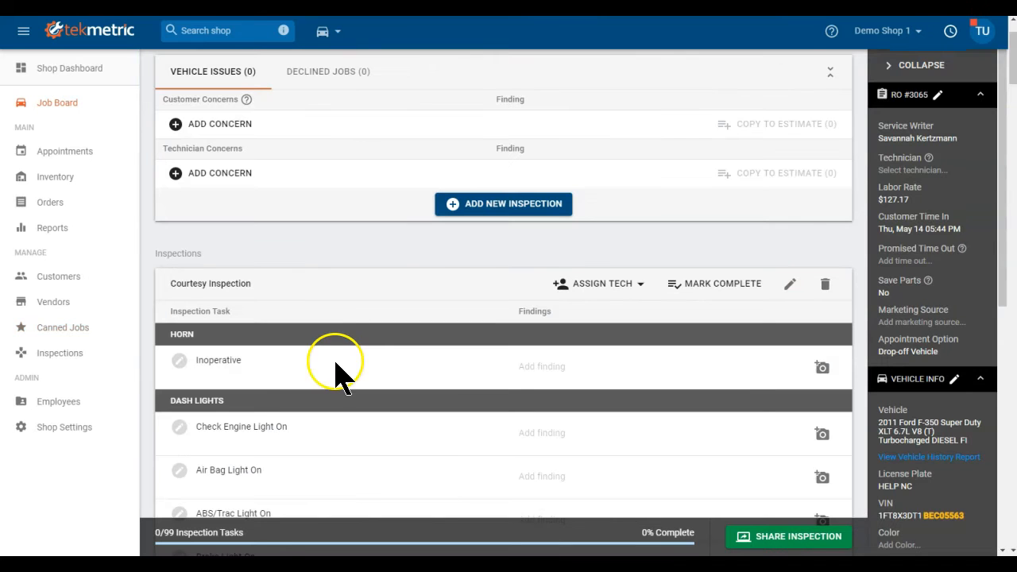
Upload a file to the horn's Inoperative task in the repair order's Courtesy Inspection.
scroll(358, 341, "down", 1)
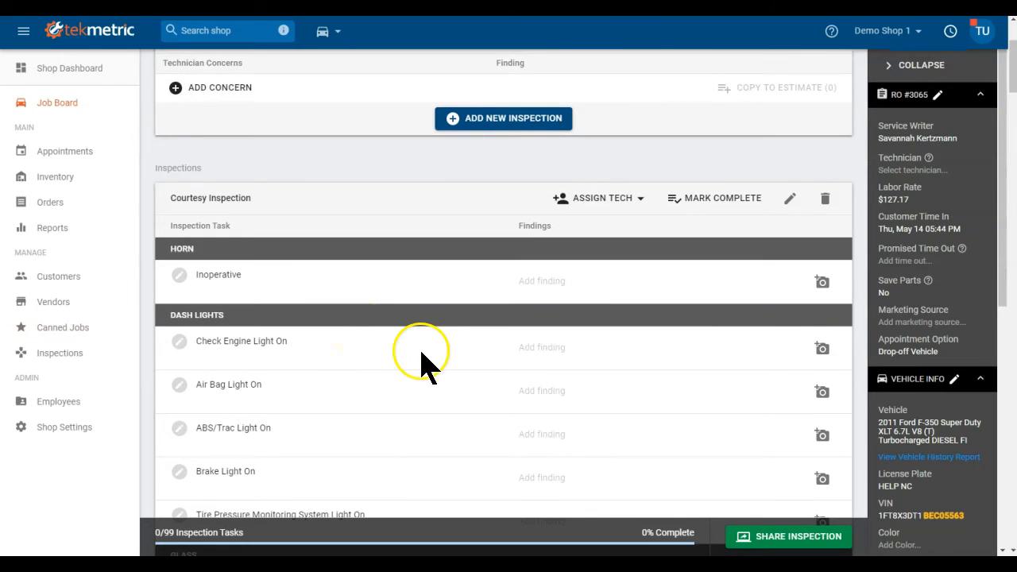
left_click(824, 285)
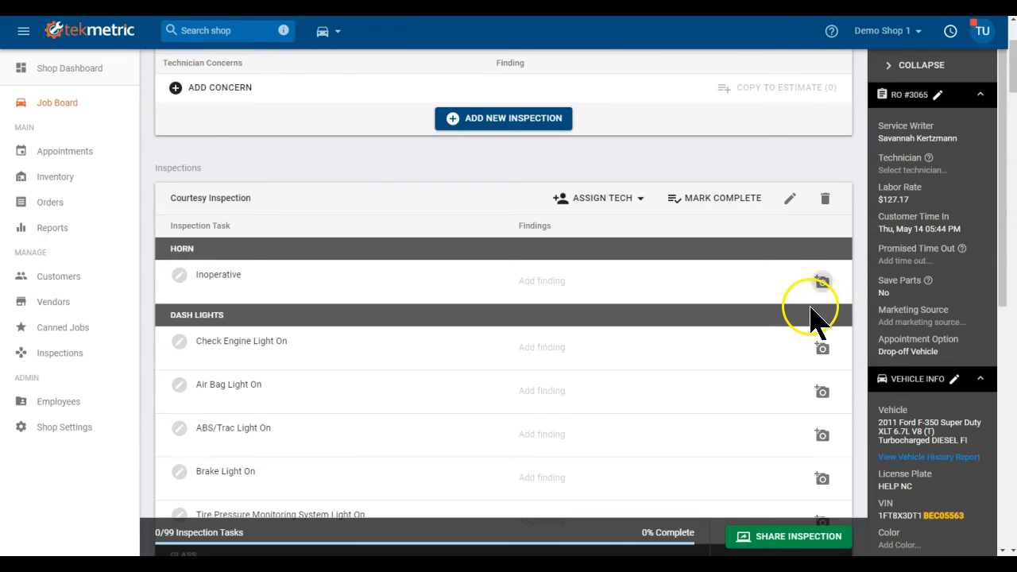
left_click(503, 75)
double_click(503, 75)
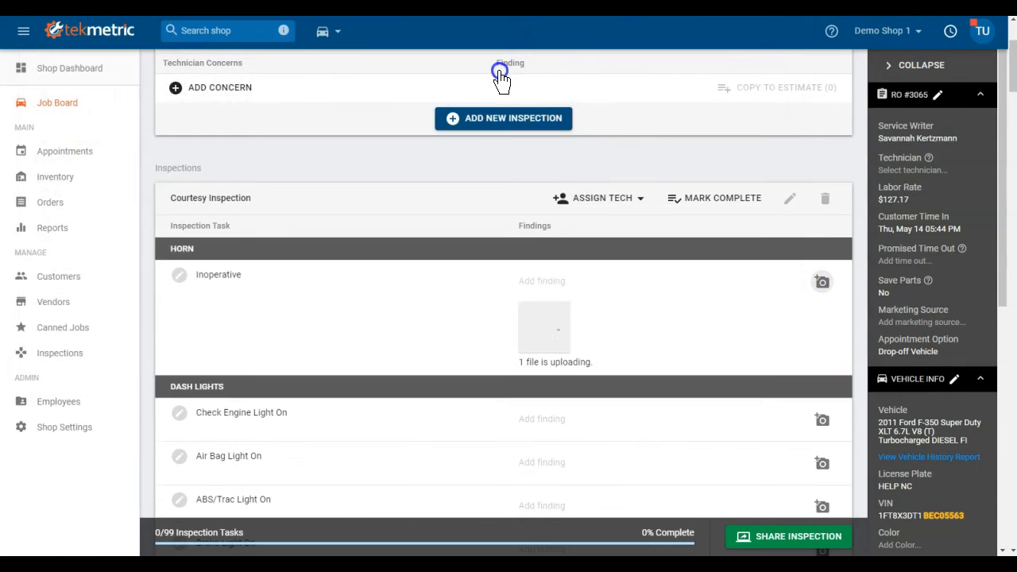
Add a file to the Check Engine Light On task under Dash Lights in the Courtesy Inspection.
scroll(631, 290, "down", 1)
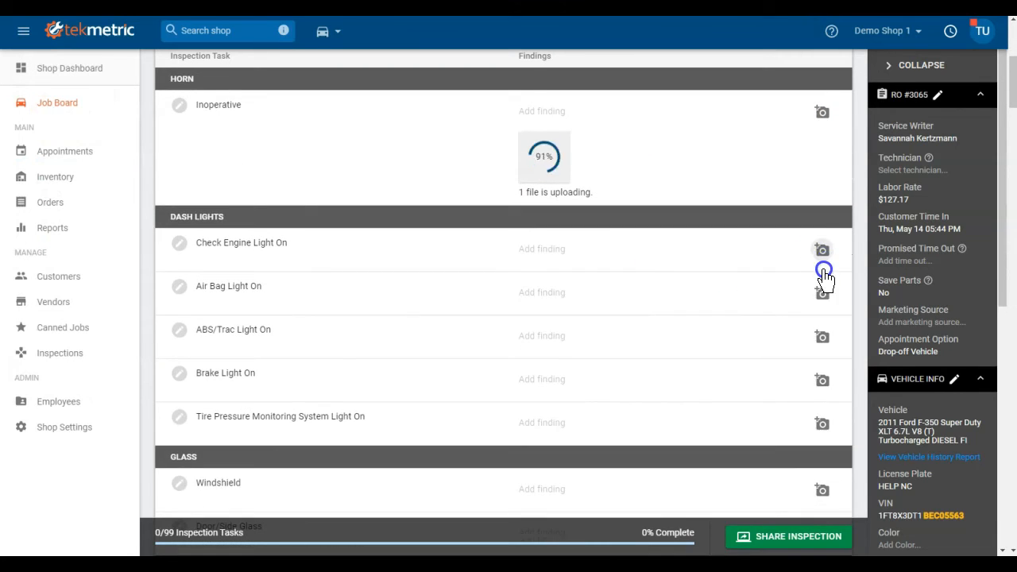
left_click(821, 262)
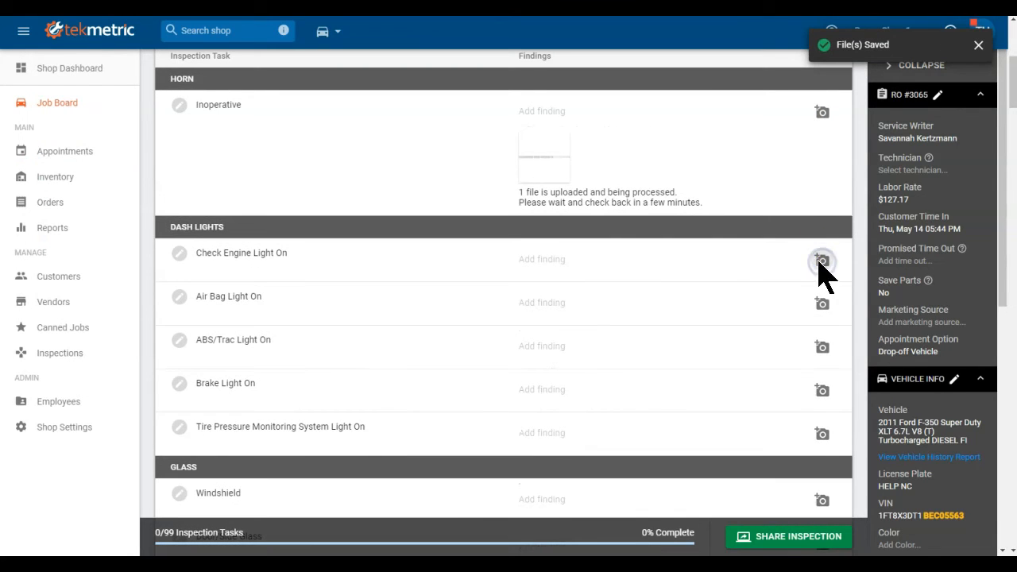
left_click(377, 81)
left_click(708, 375)
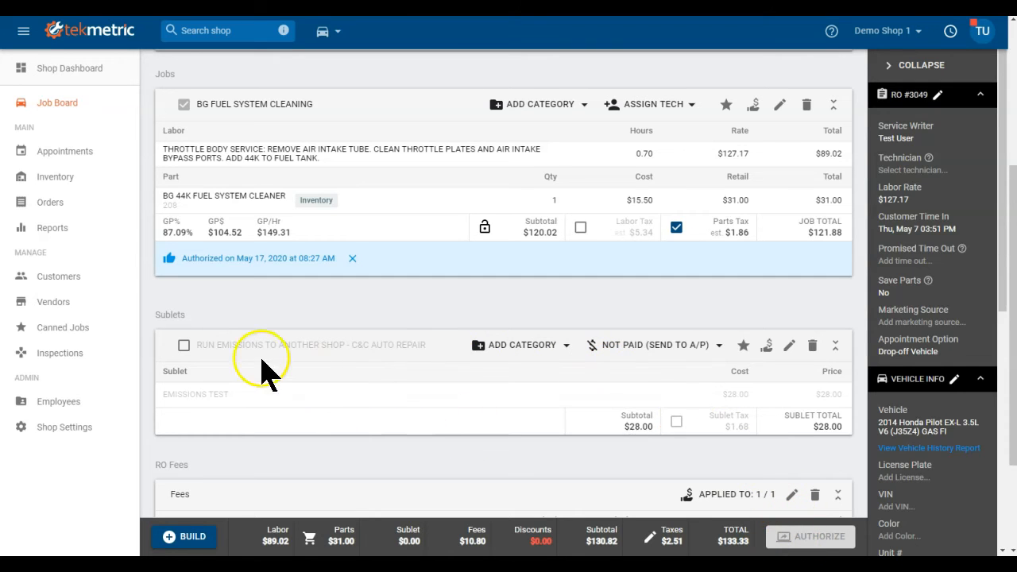
Include the RUN EMISSIONS TO ANOTHER SHOP sublet in the Honda Pilot's repair order and open the estimate for authorization.
left_click(184, 346)
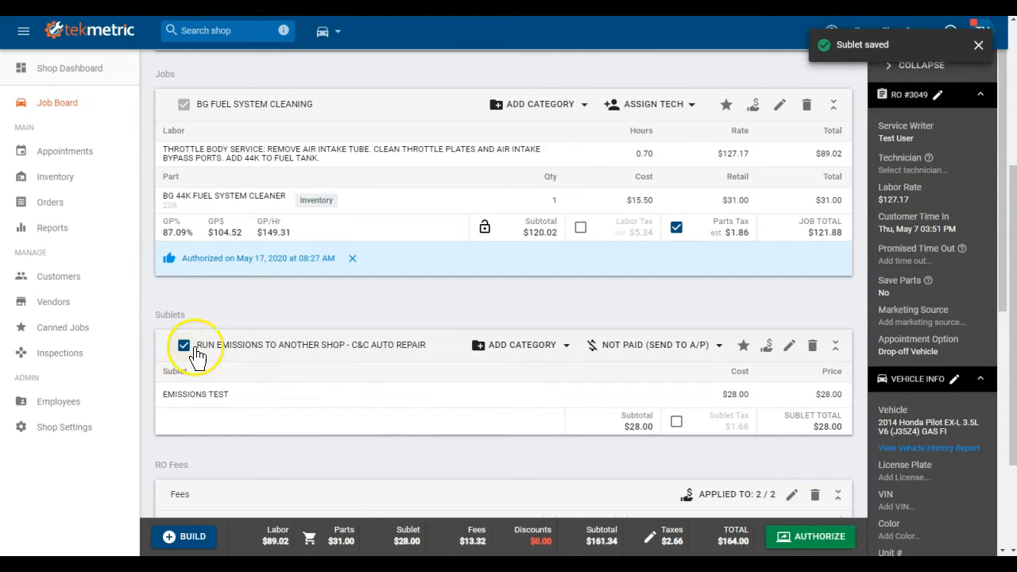
left_click(801, 539)
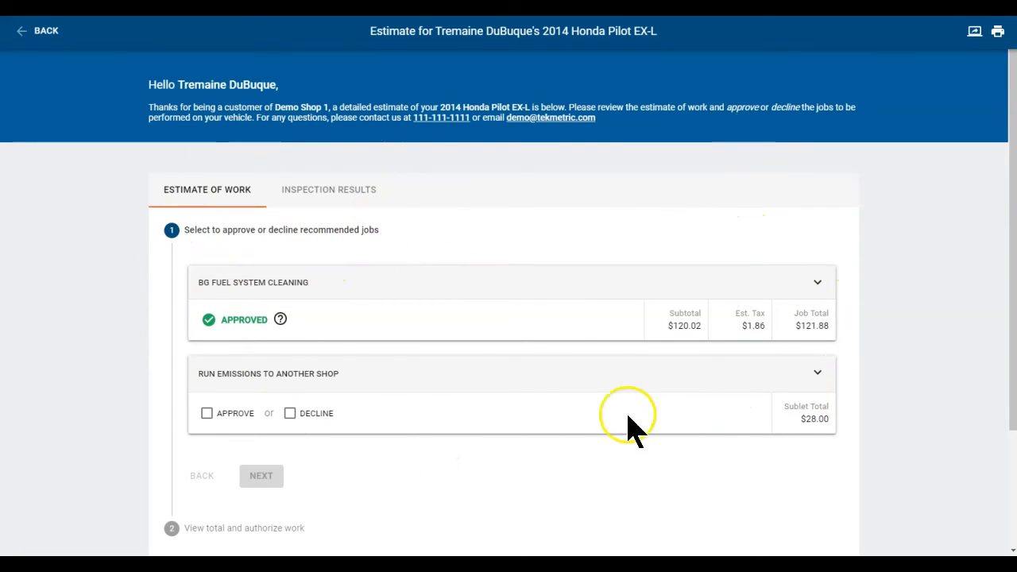
scroll(302, 336, "down", 1)
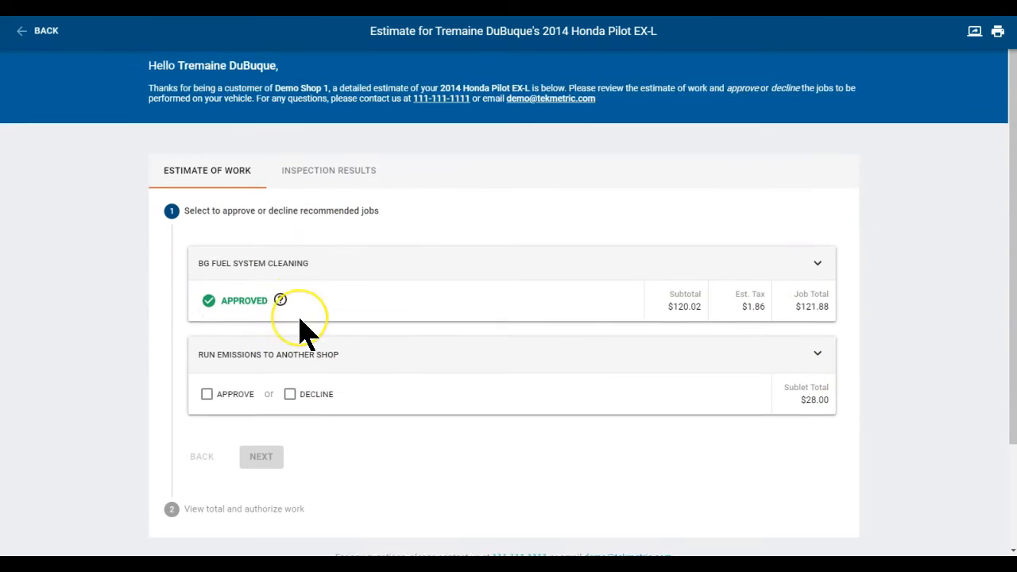
scroll(302, 336, "up", 1)
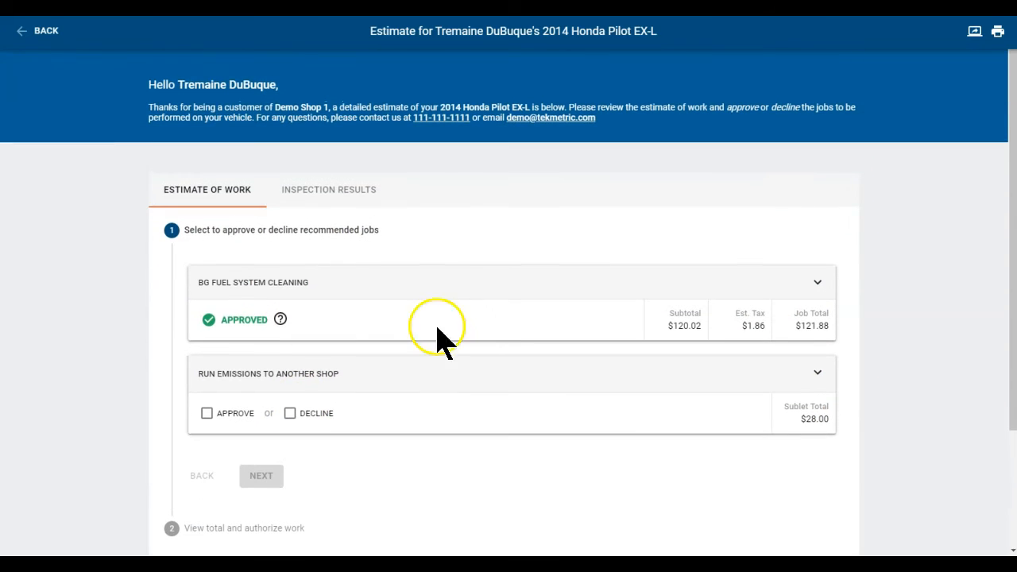
Open the sharing options for the Honda Pilot estimate and copy the estimate link.
left_click(974, 32)
left_click(425, 370)
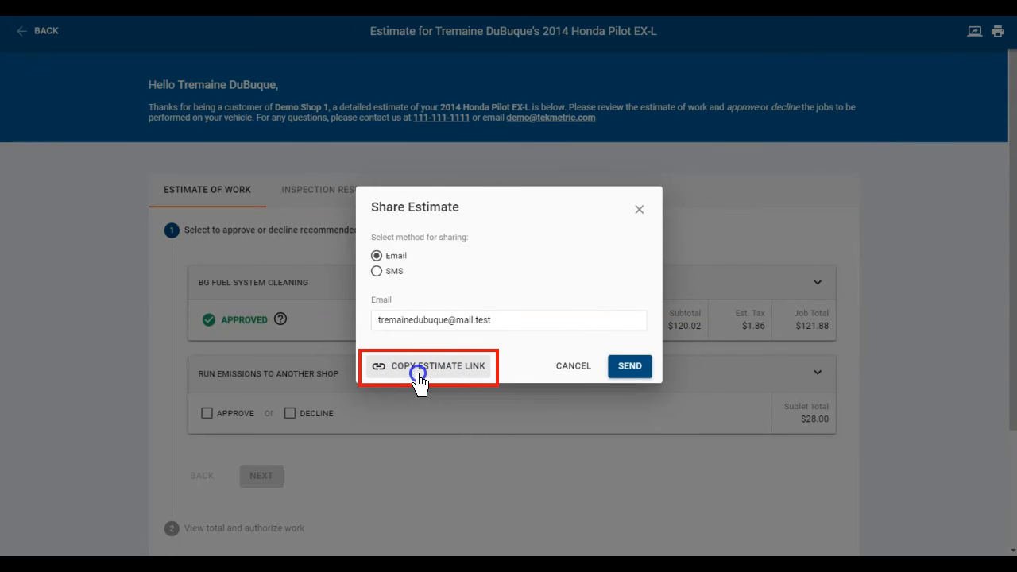
left_click(467, 377)
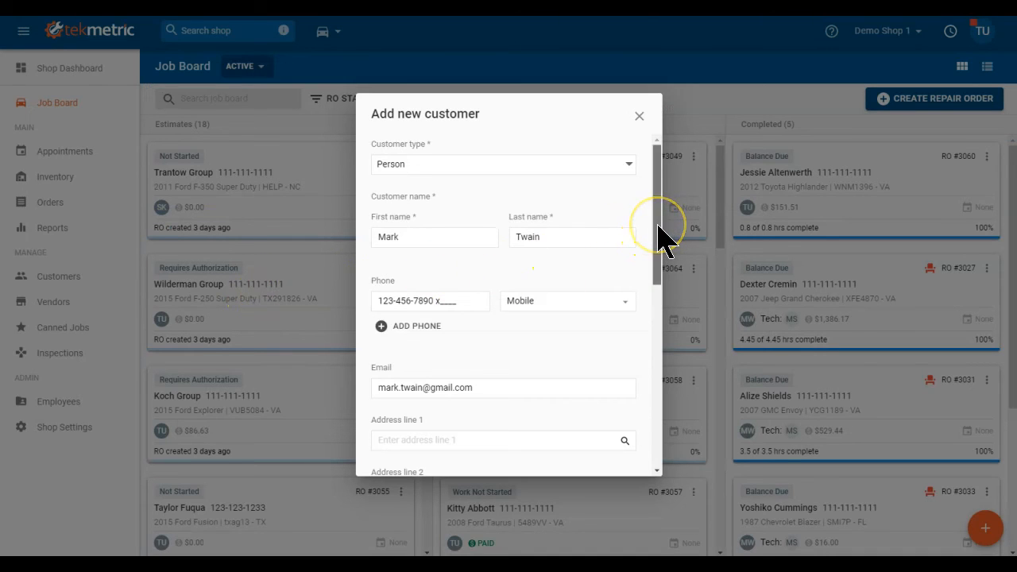
Save the new customer and continue with creating a new record instead of using the matching existing customer.
left_click_drag(658, 226, 670, 466)
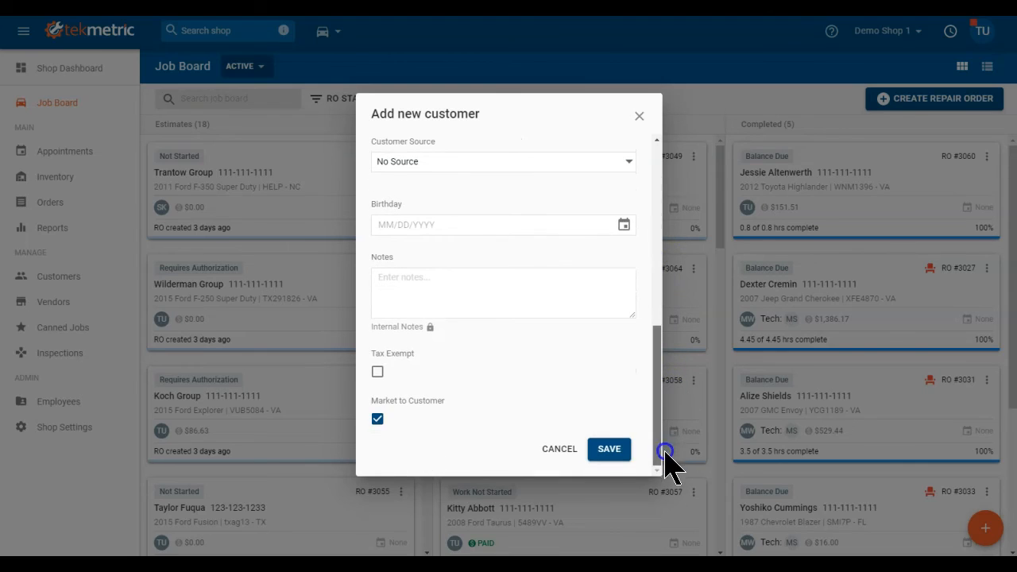
left_click(621, 451)
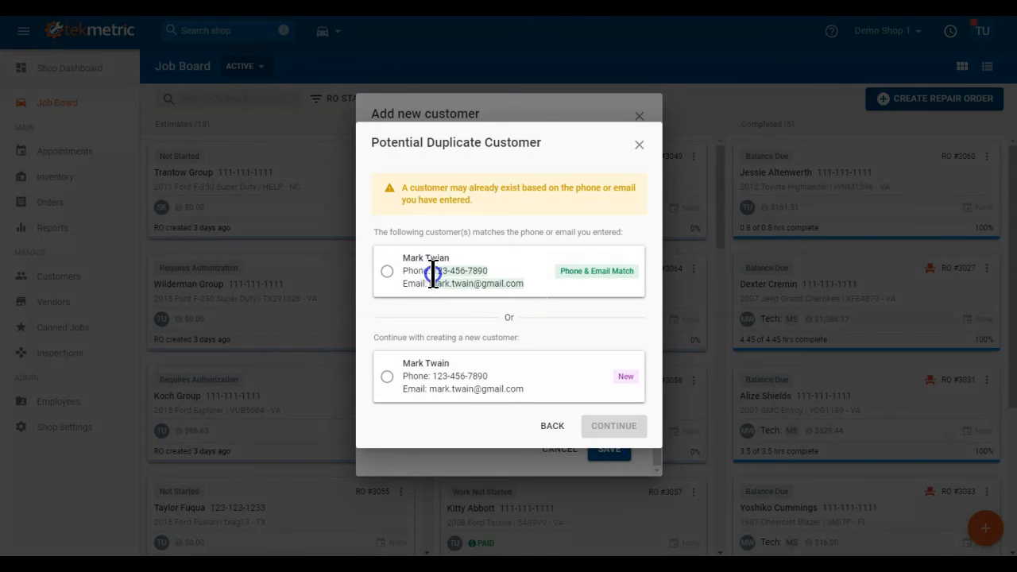
left_click(384, 273)
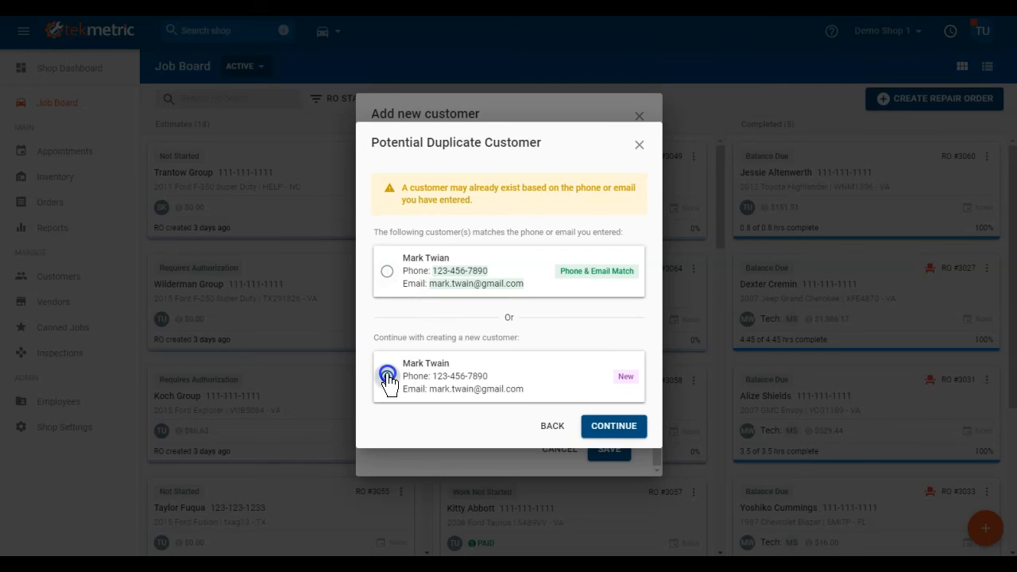
left_click(615, 427)
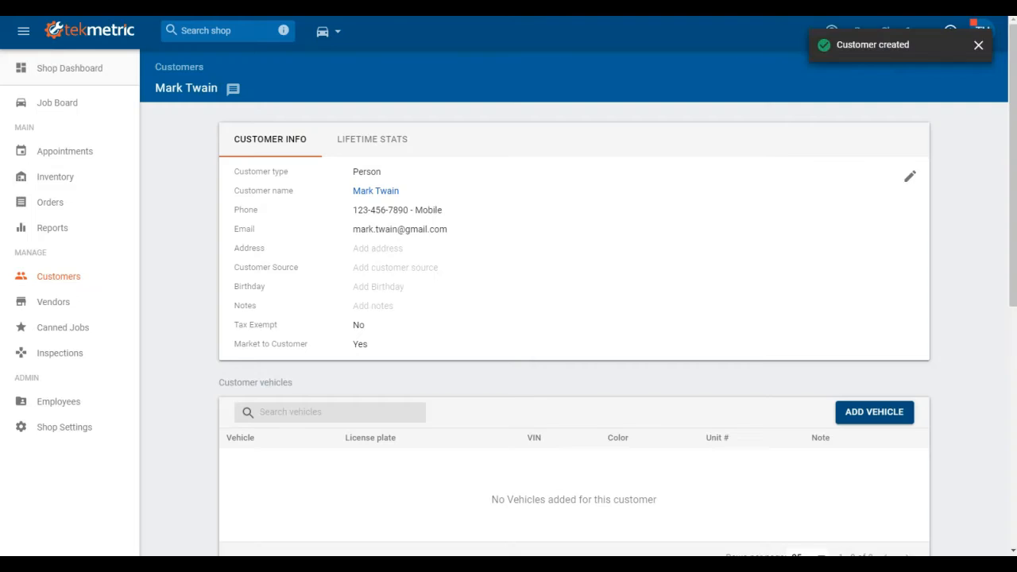